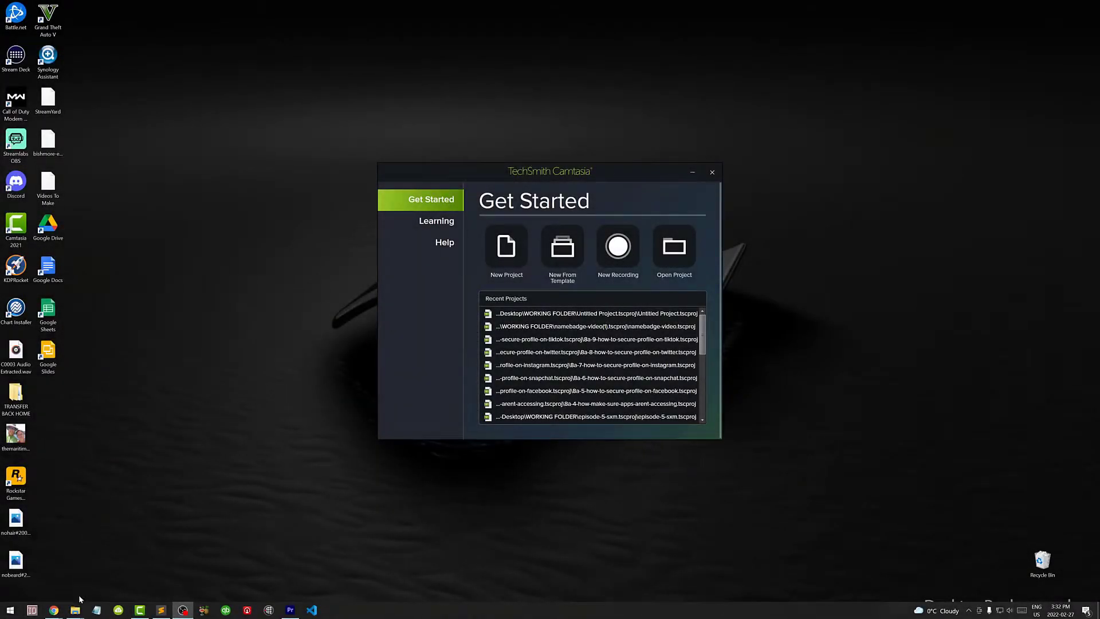
- Create a folder named 2022-02-26-Test-Video inside VIDEO PROJECTS on SSD (D:)
mouse_move(75, 610)
click(51, 590)
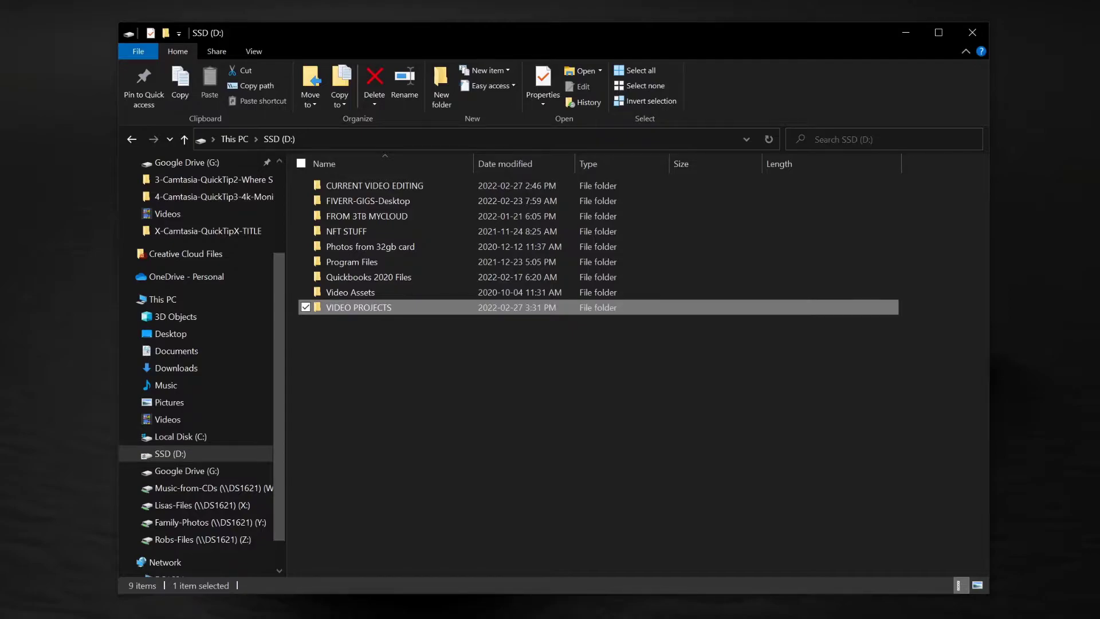
double_click(381, 308)
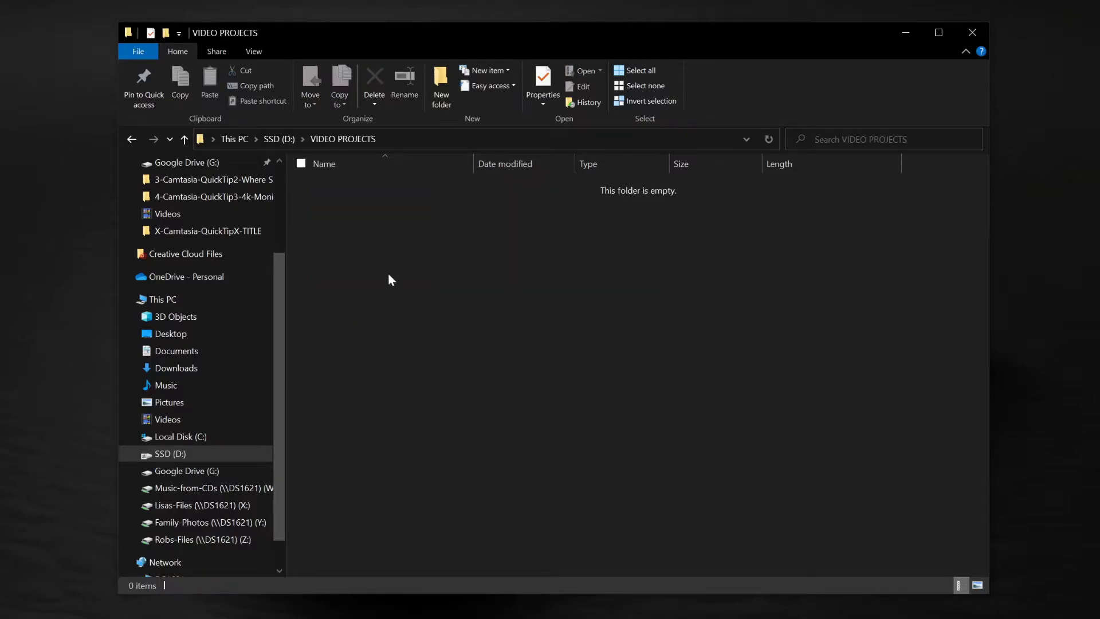
right_click(376, 219)
mouse_move(448, 409)
click(579, 410)
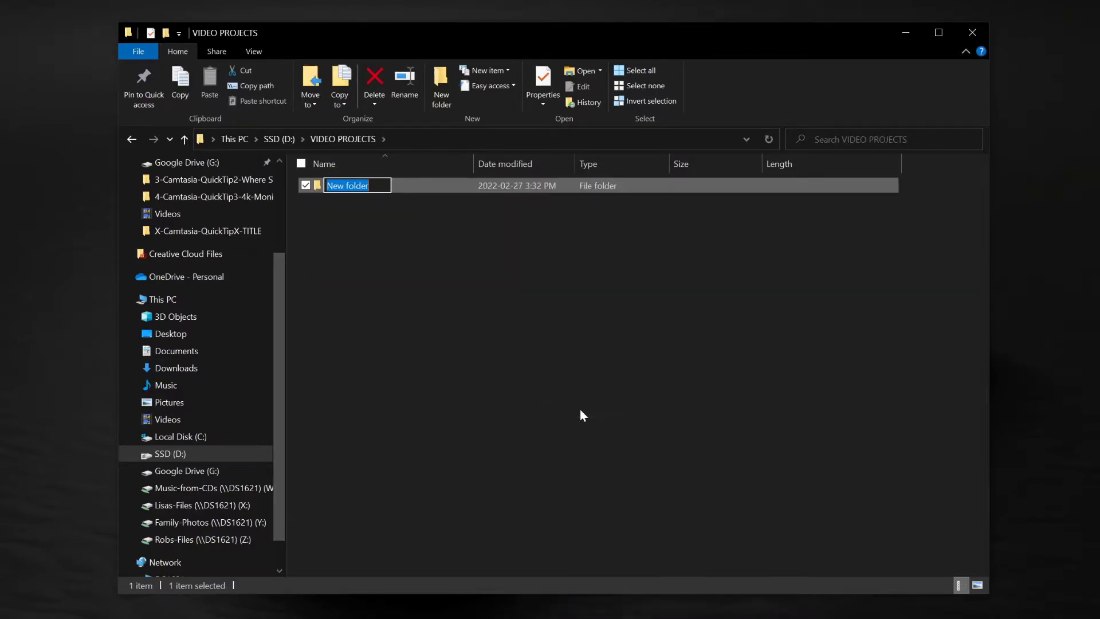
text(2022-0)
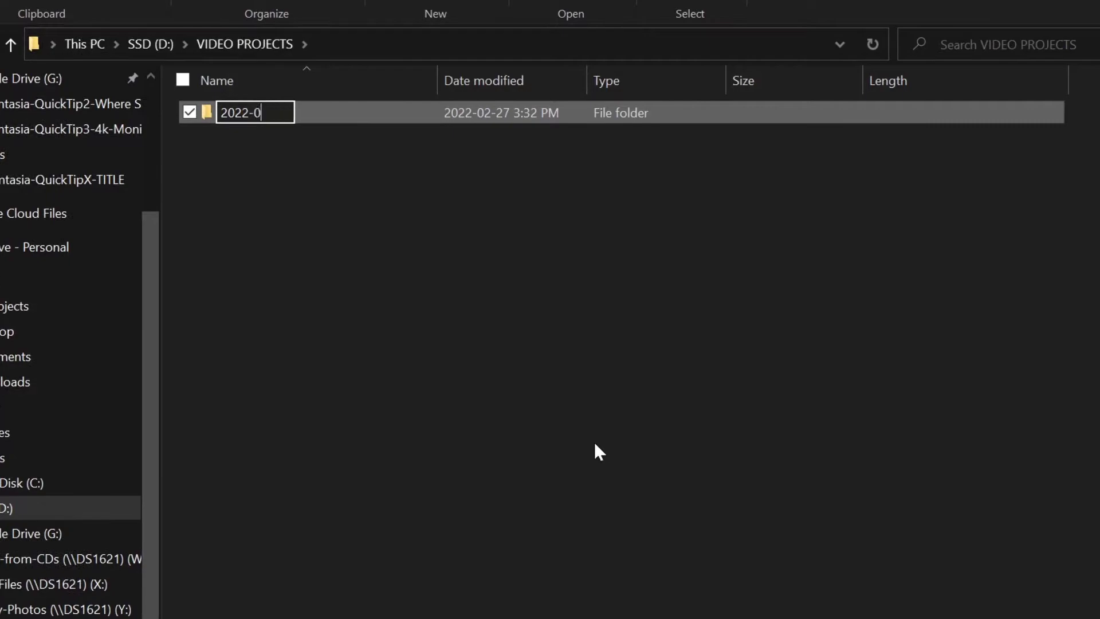
text(2-26-Test-Video)
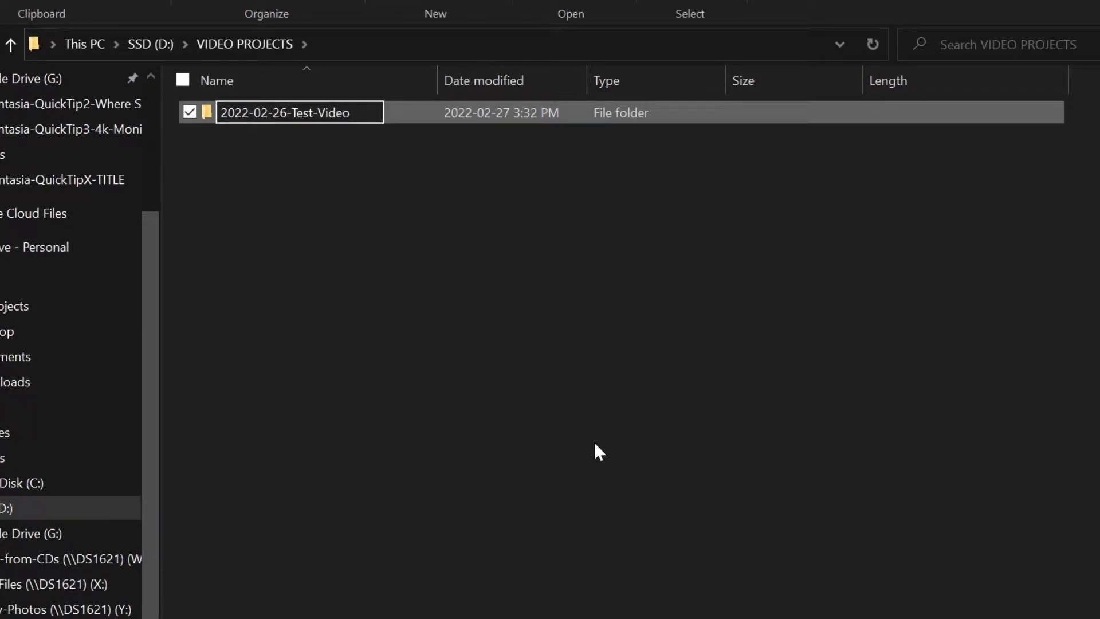
key(Return)
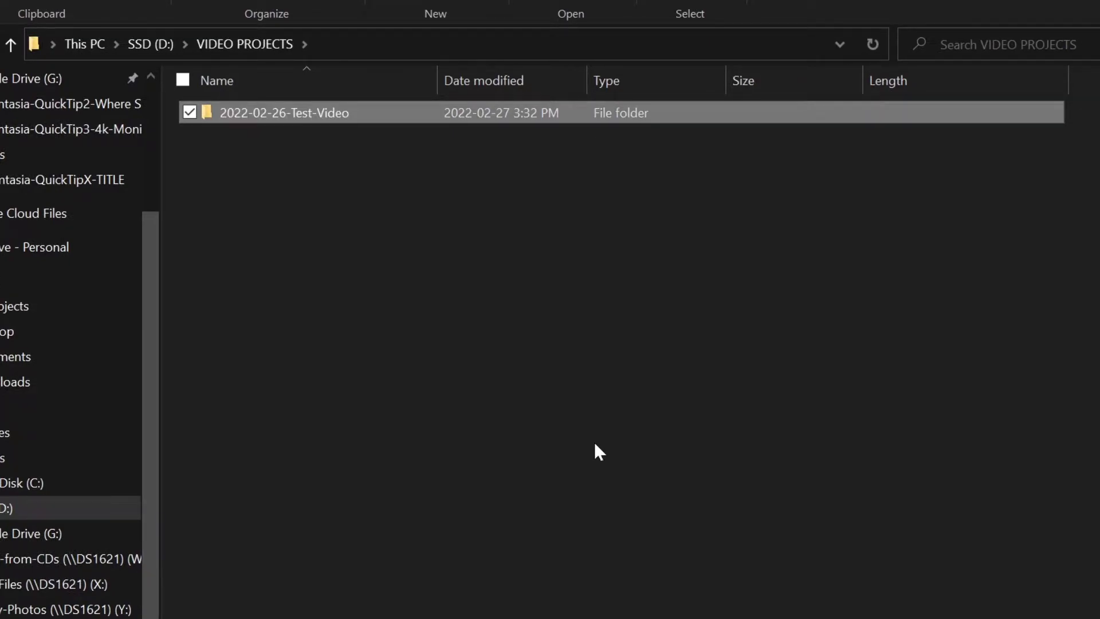
- Inside 2022-02-26-Test-Video, add subfolders named audio, video and images
double_click(319, 113)
right_click(329, 214)
mouse_move(407, 497)
click(642, 493)
text(audio)
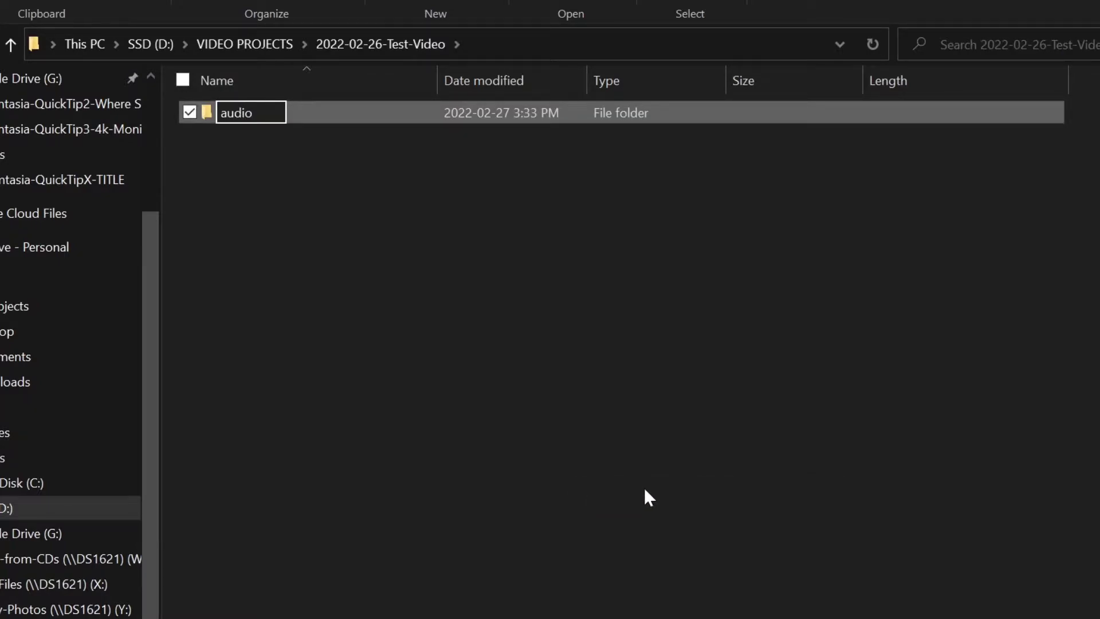
key(Return)
key(ctrl+shift+n)
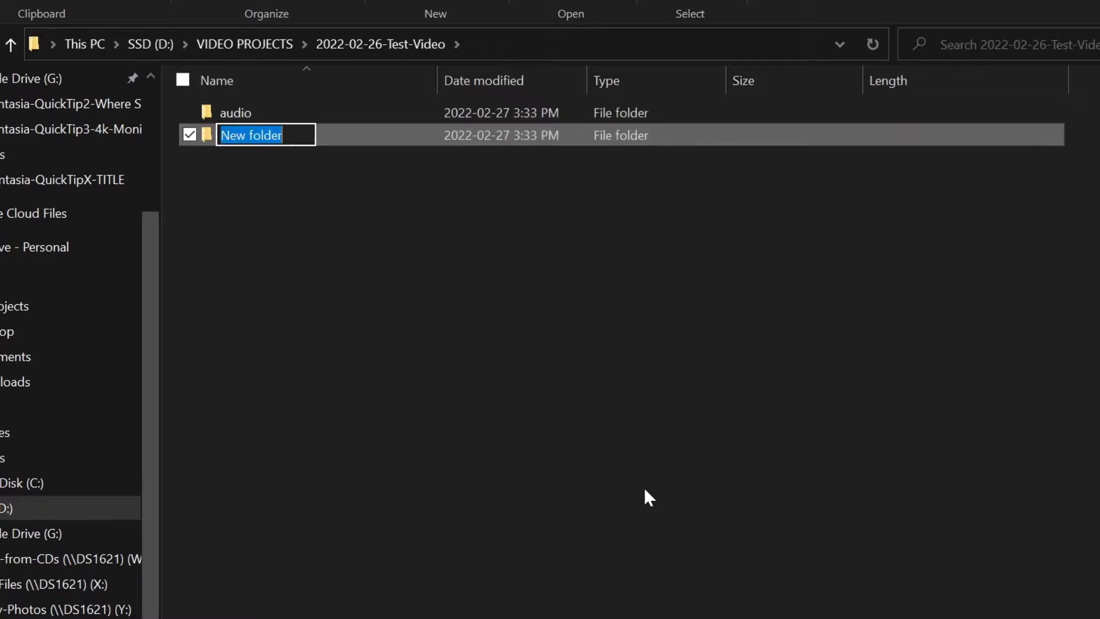
text(video)
key(Return)
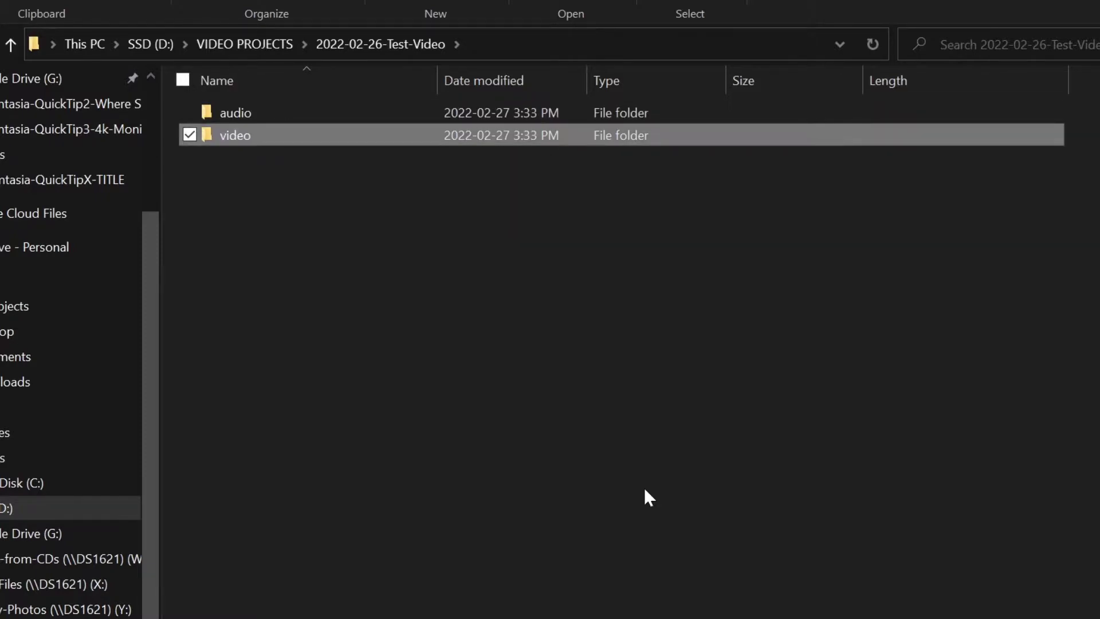
key(ctrl+shift+n)
text(images)
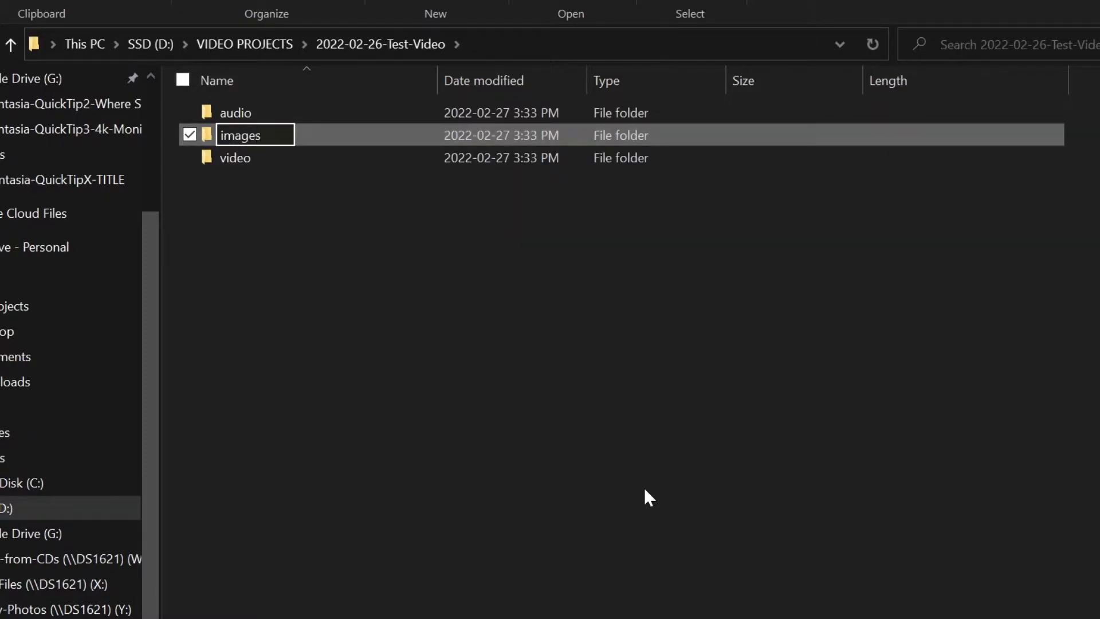
key(Return)
double_click(242, 109)
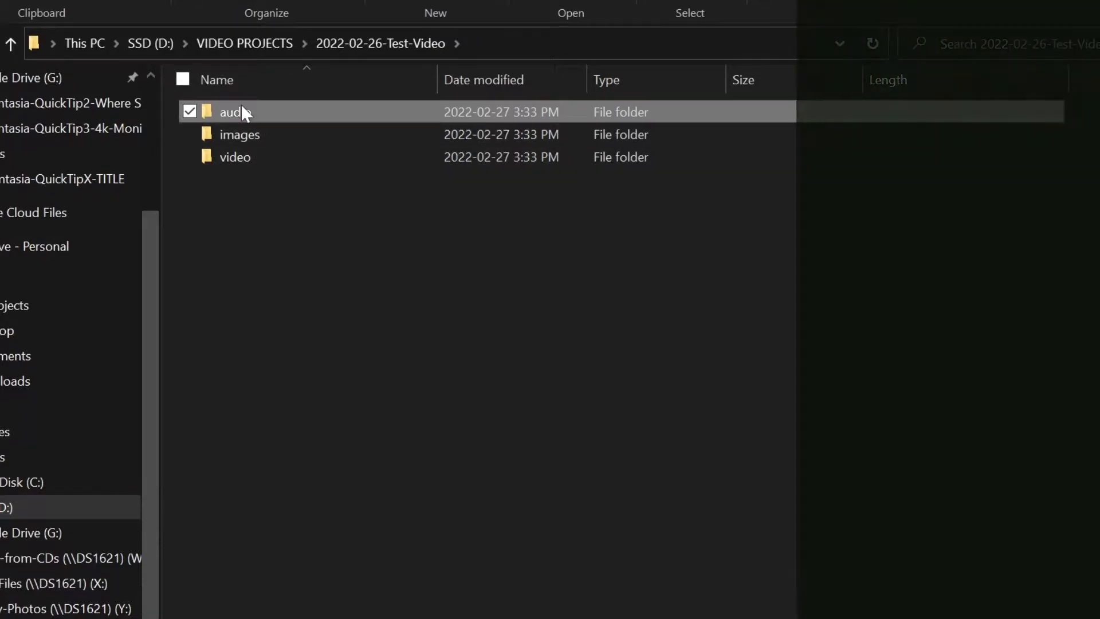
click(405, 44)
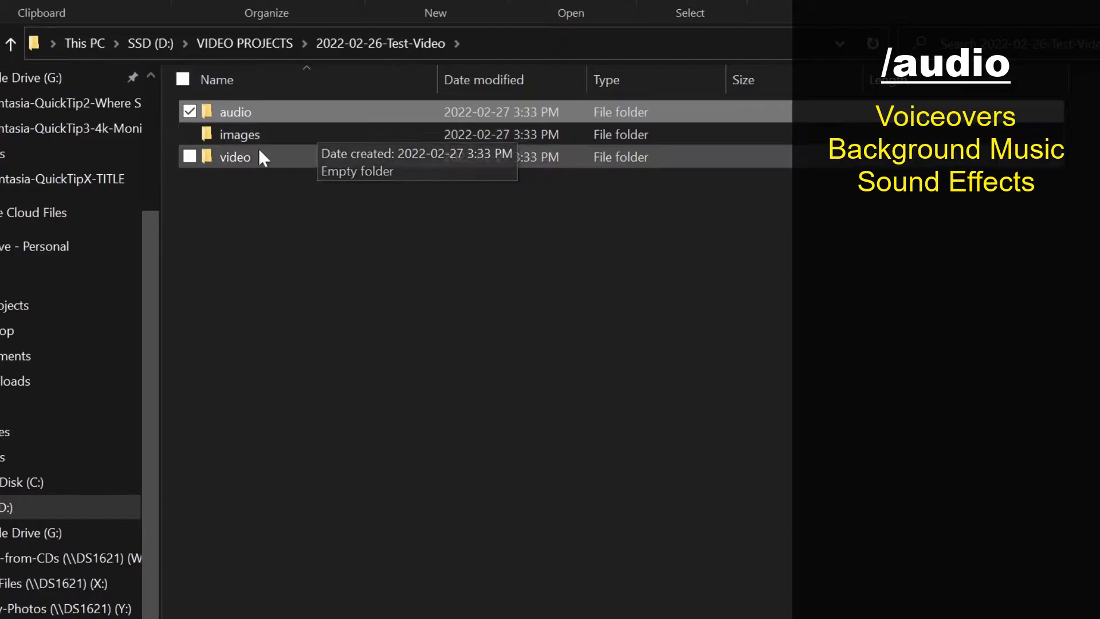
double_click(237, 160)
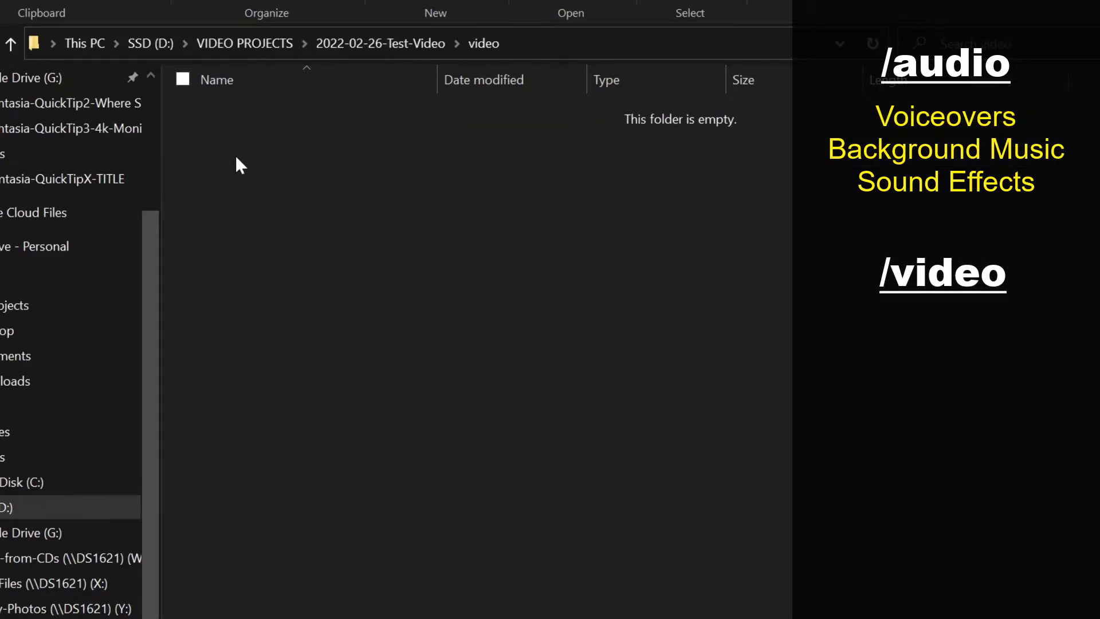
click(373, 48)
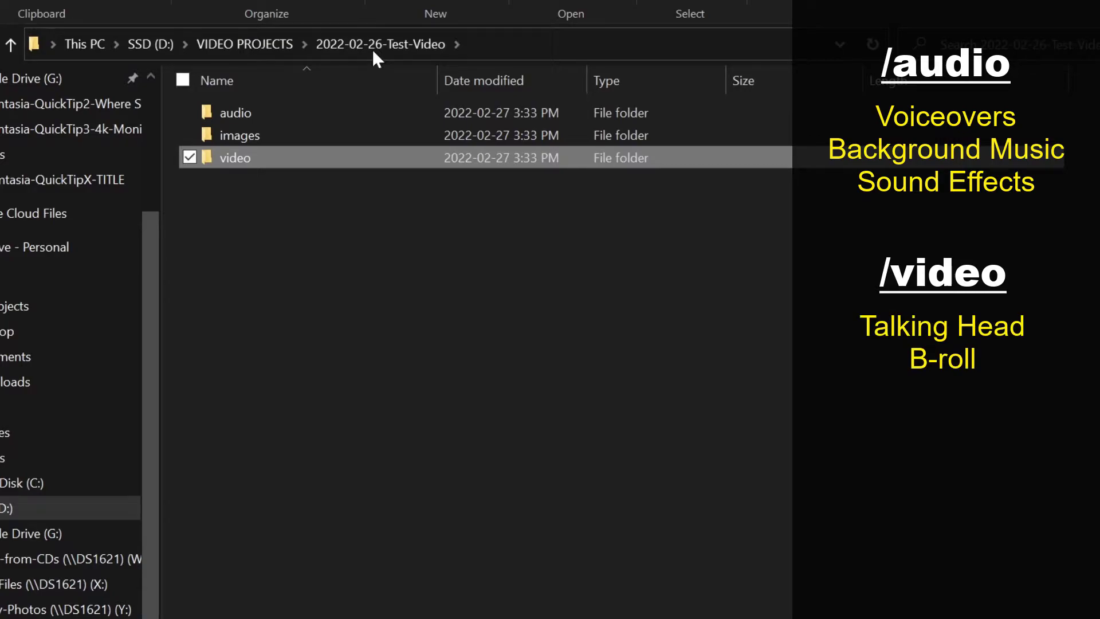
double_click(254, 132)
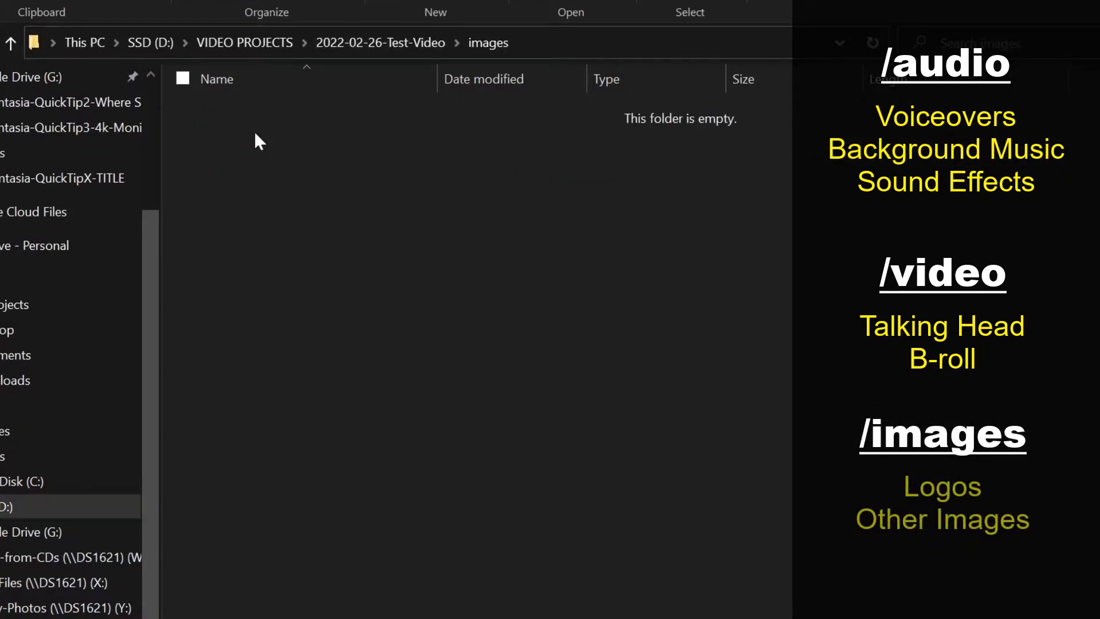
click(370, 47)
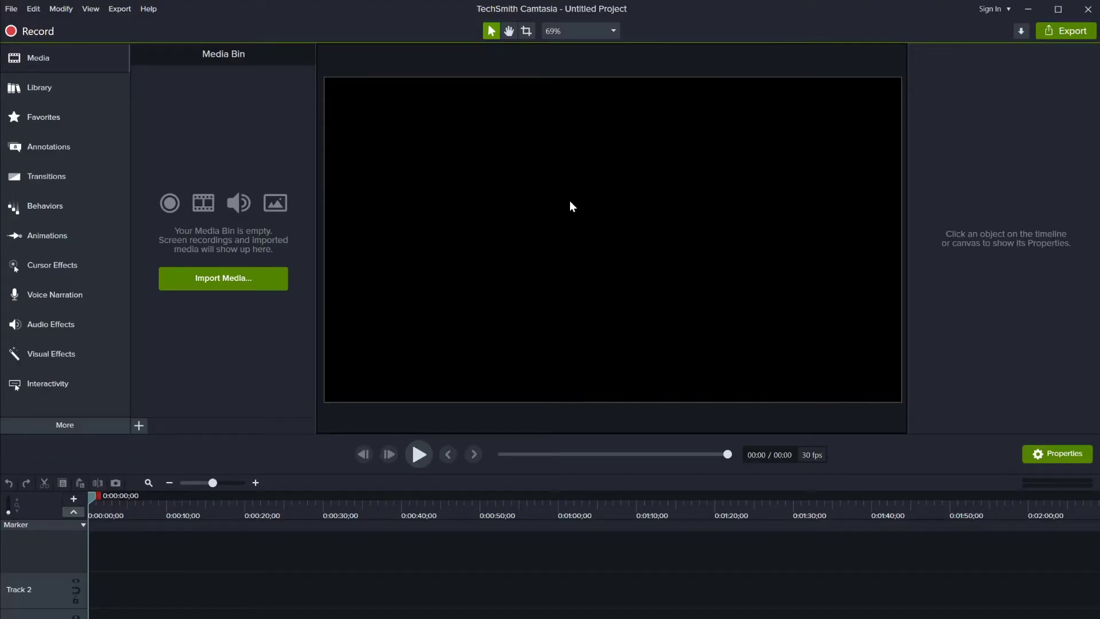
- In Project Settings, keep the 1080p HD canvas, make it white, and set 60 fps
right_click(571, 201)
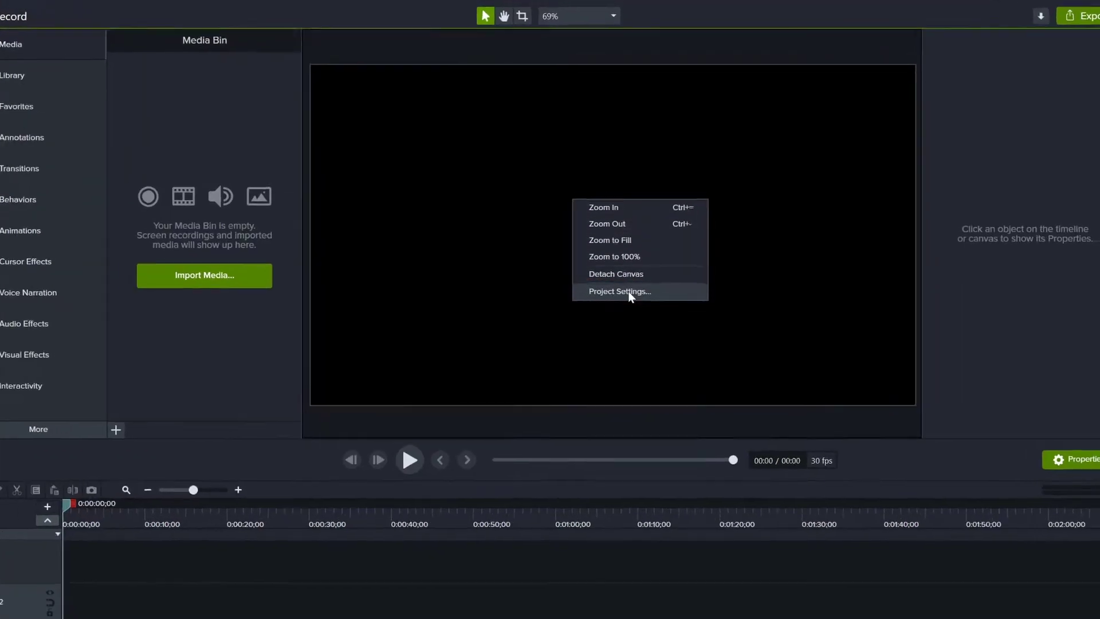
click(628, 291)
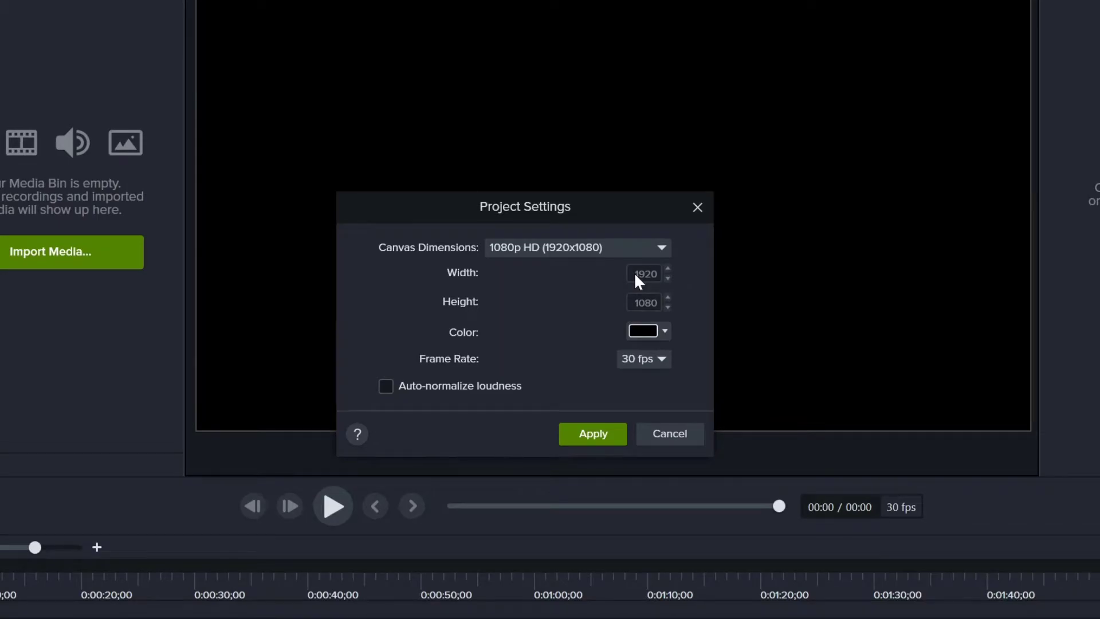
click(662, 246)
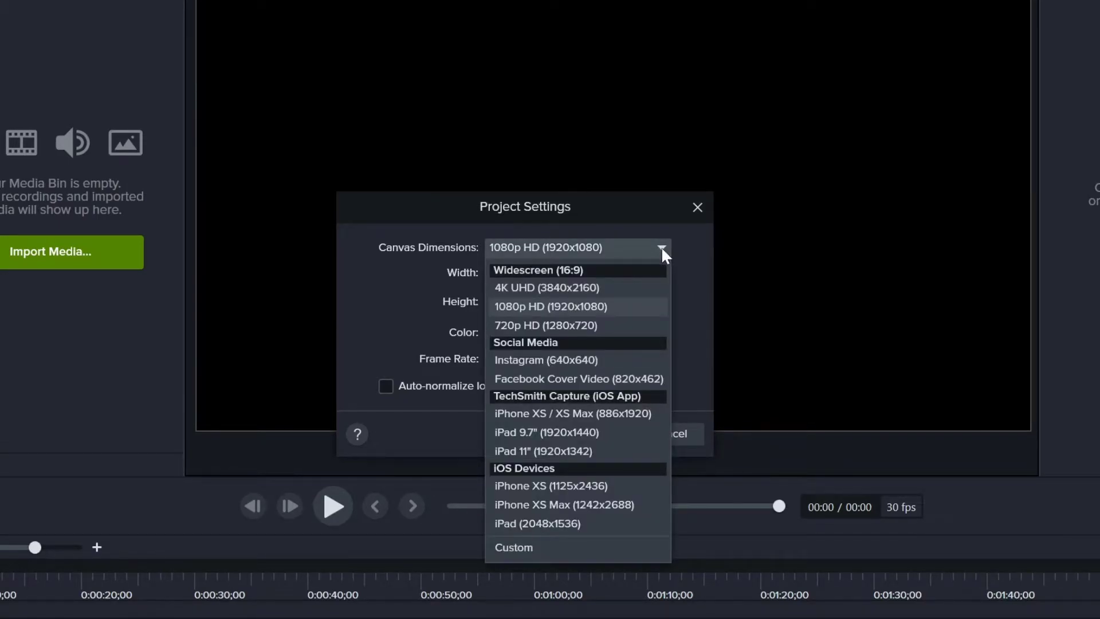
click(581, 306)
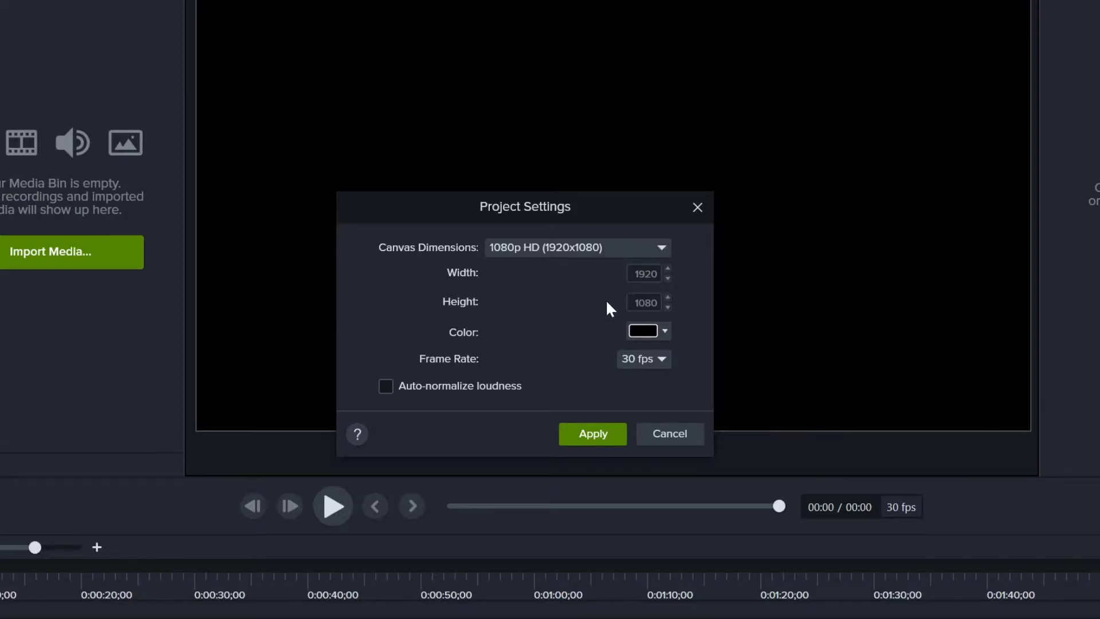
click(651, 334)
drag(607, 421, 543, 404)
click(507, 421)
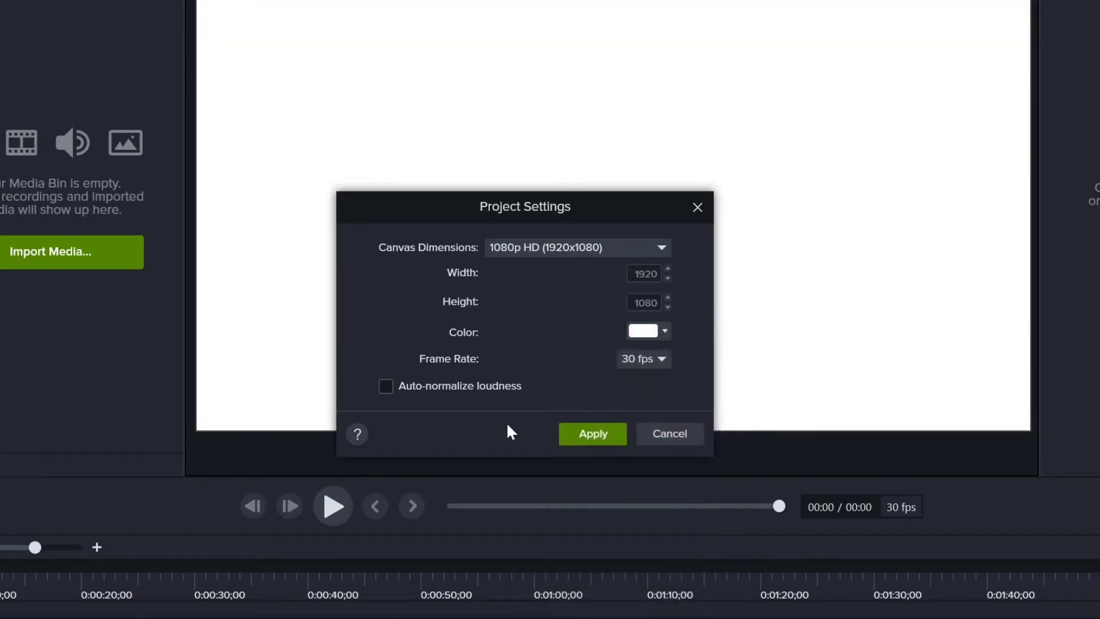
click(637, 360)
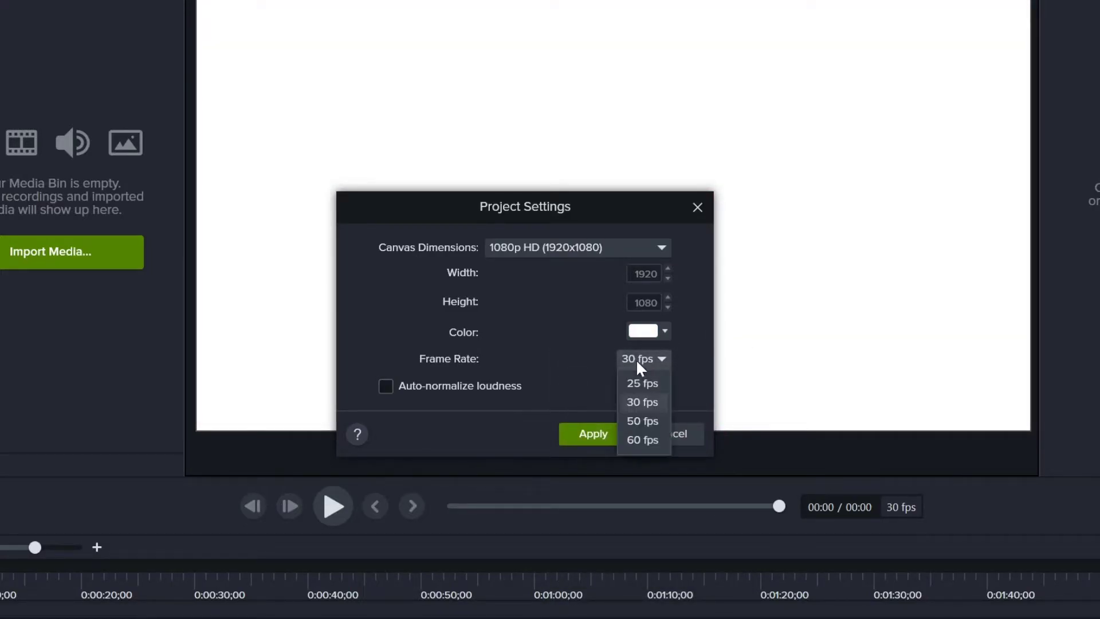
click(638, 439)
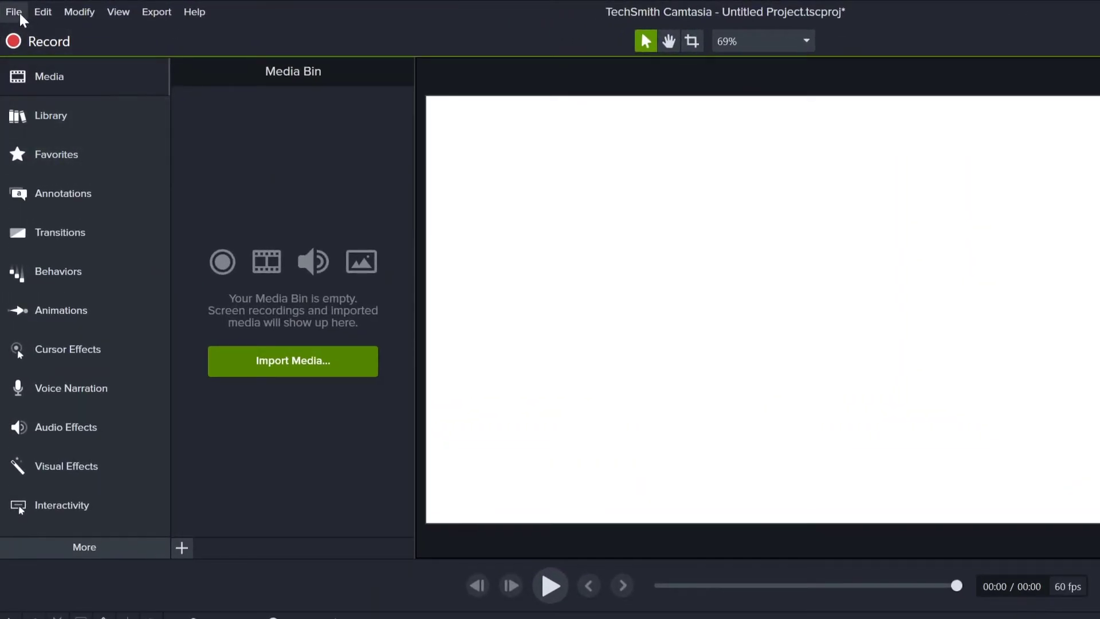
- Save the project as Test-Tutorial in the WORKING FOLDER on SSD (D:)
click(18, 13)
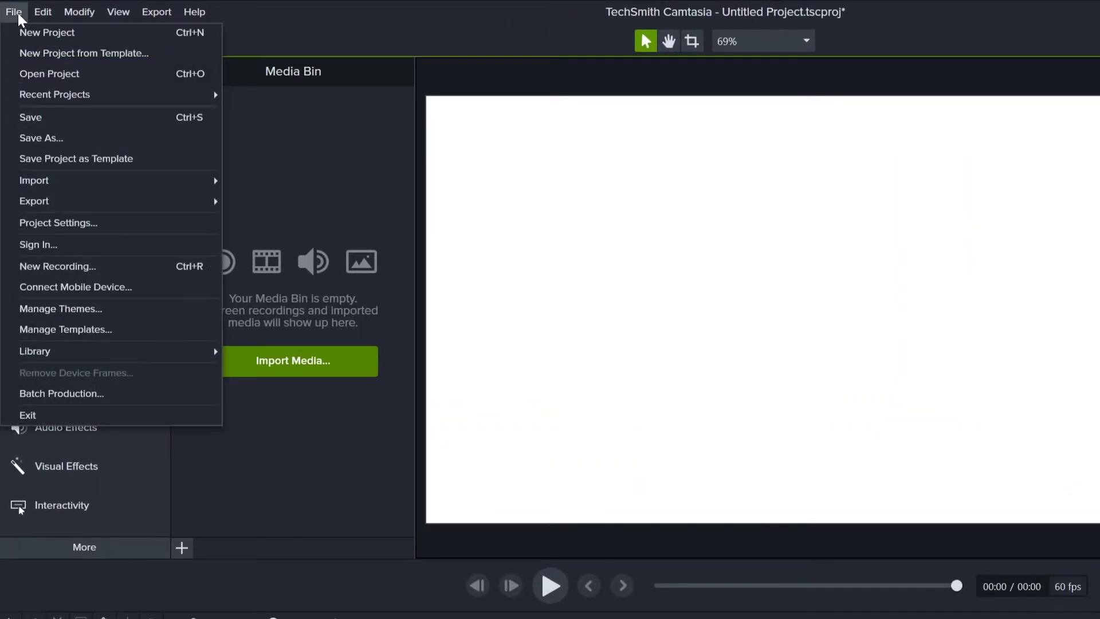
click(40, 135)
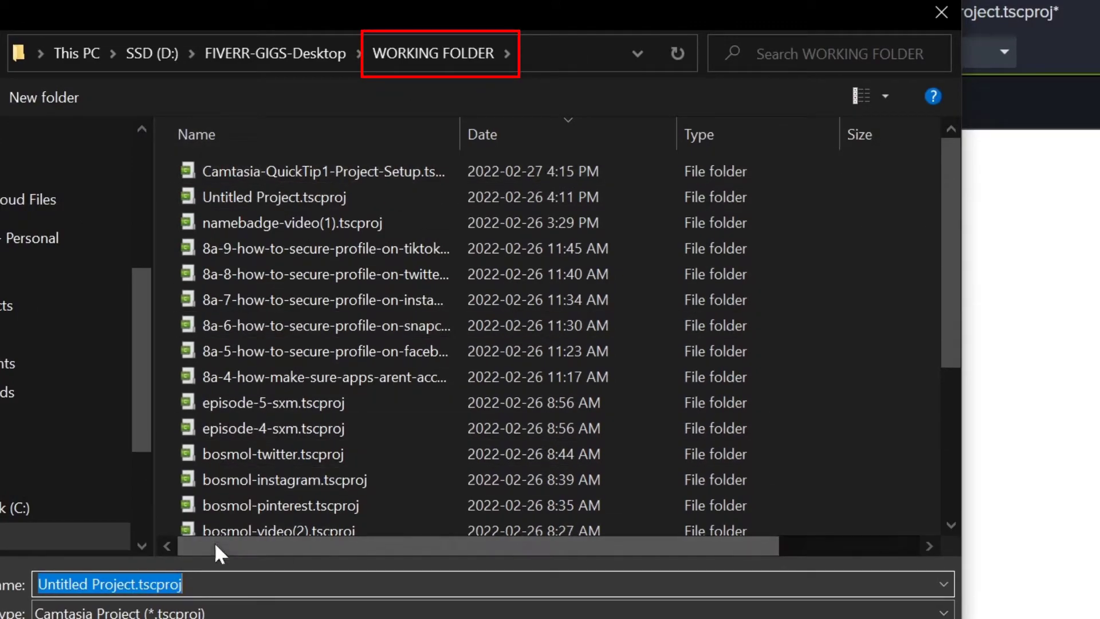
text(Test-Tutorial)
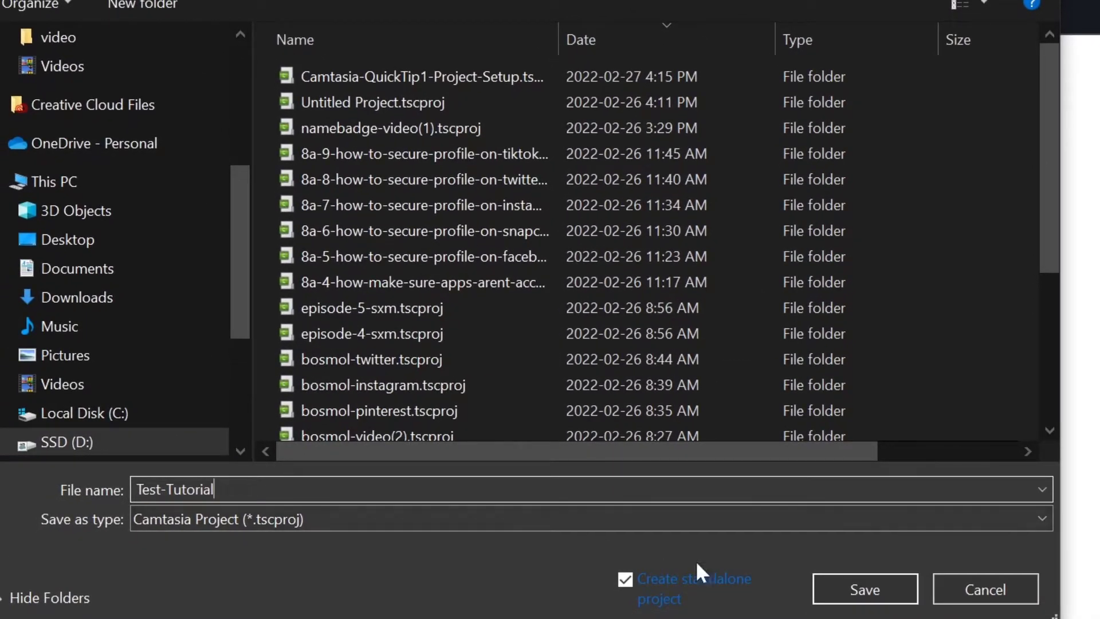
click(862, 590)
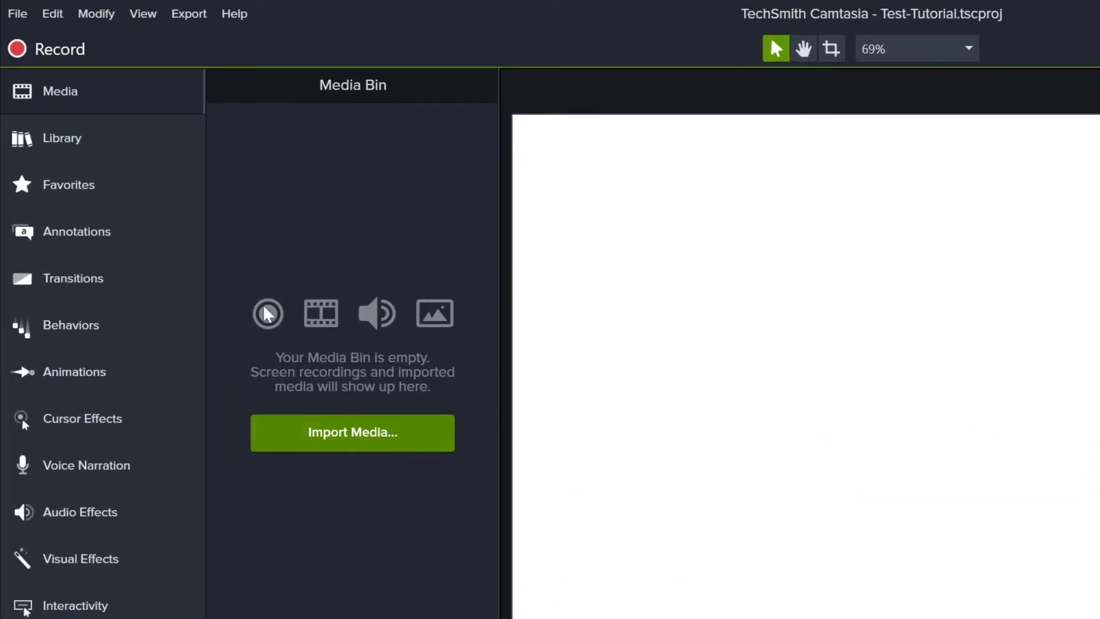
- Export a zipped project, Test-Tutorial.zip, into VIDEO PROJECTS > 2022-02-26-Test-Video
click(17, 15)
mouse_move(73, 245)
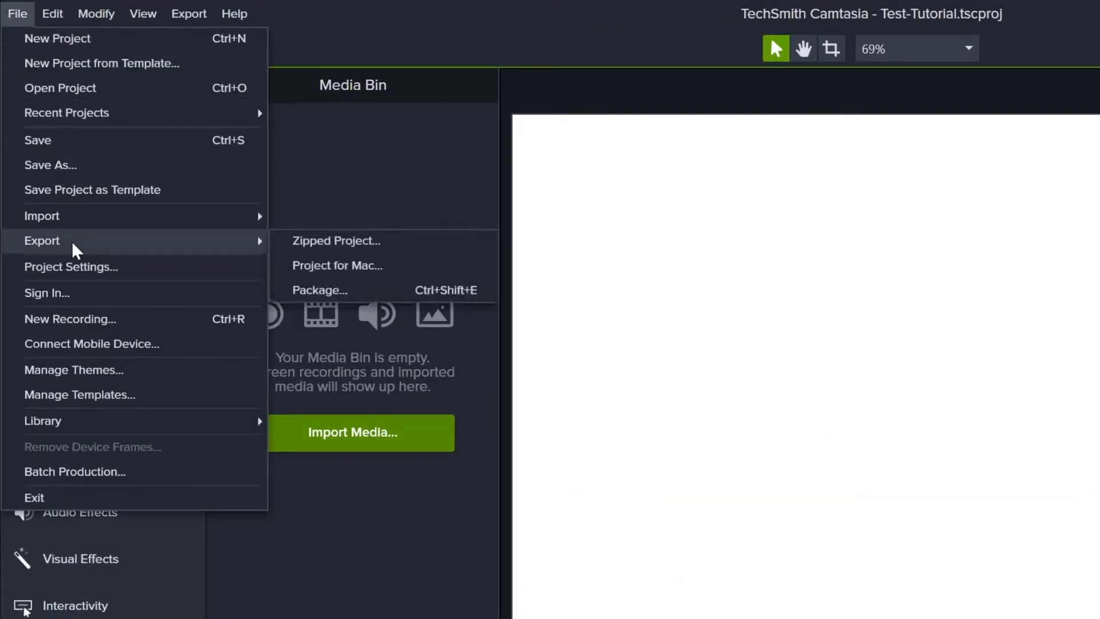
click(324, 239)
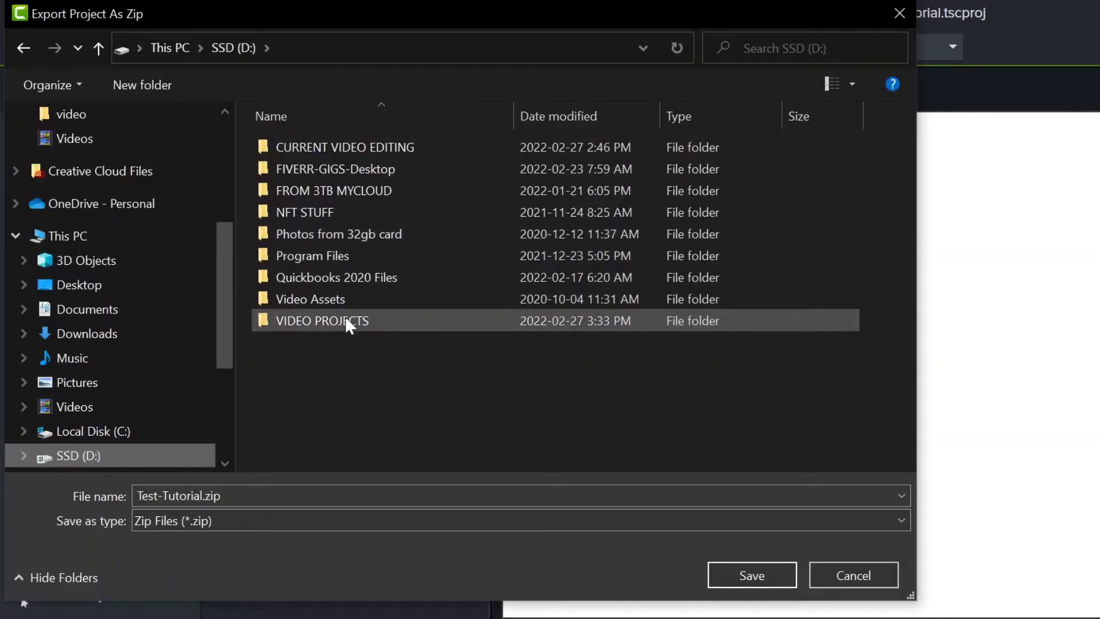
double_click(332, 319)
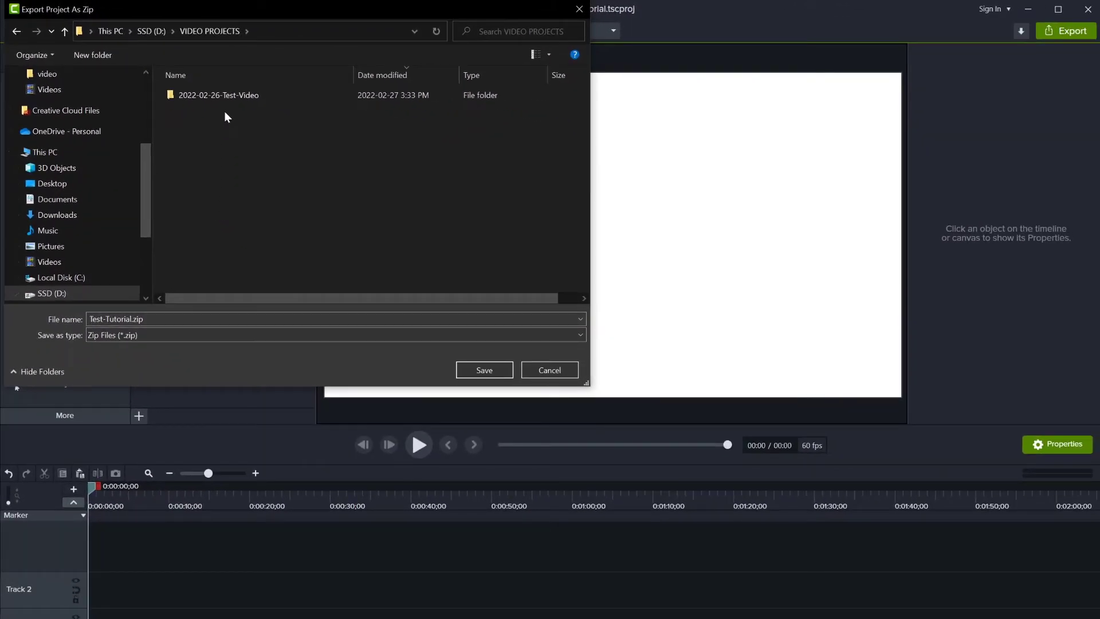
double_click(222, 95)
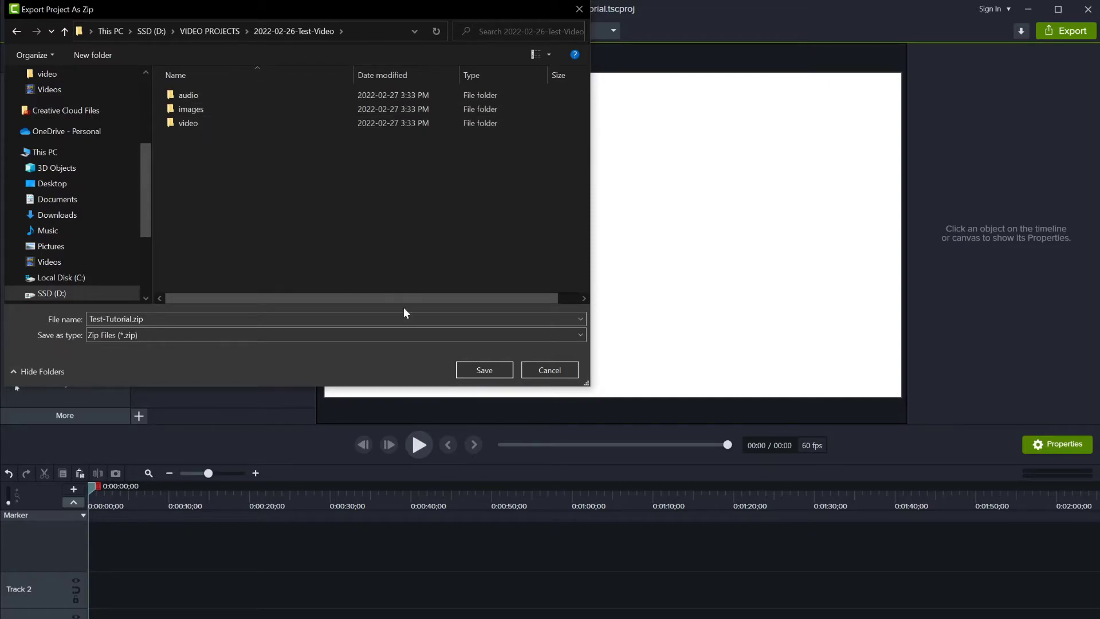
click(474, 370)
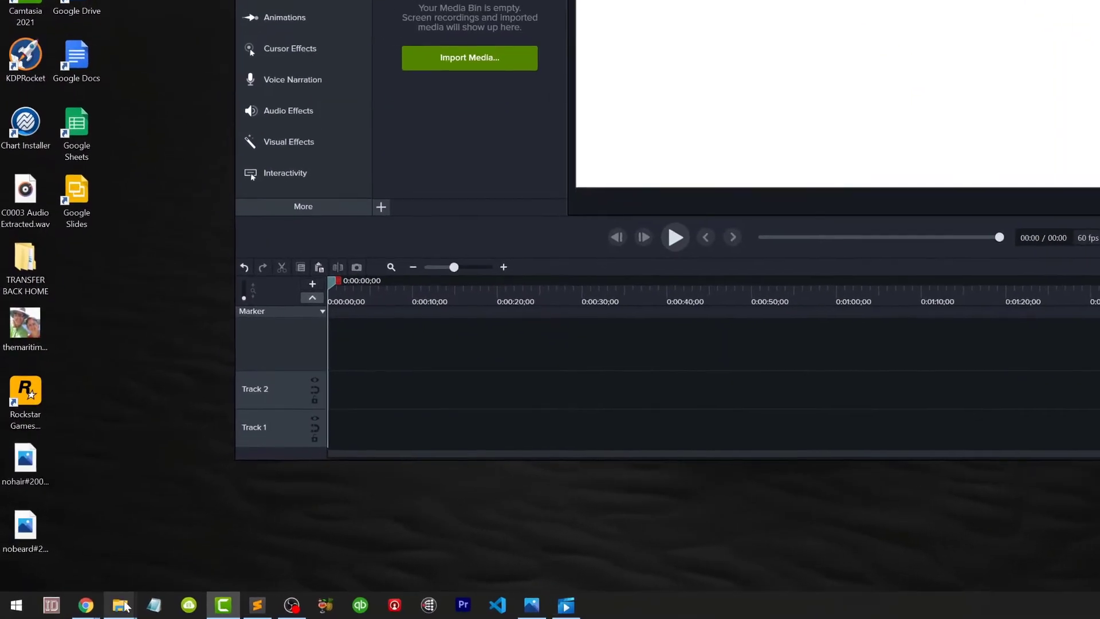
- Create a new folder named 'from client' in 2022-02-26-Test-Video
mouse_move(78, 611)
click(77, 573)
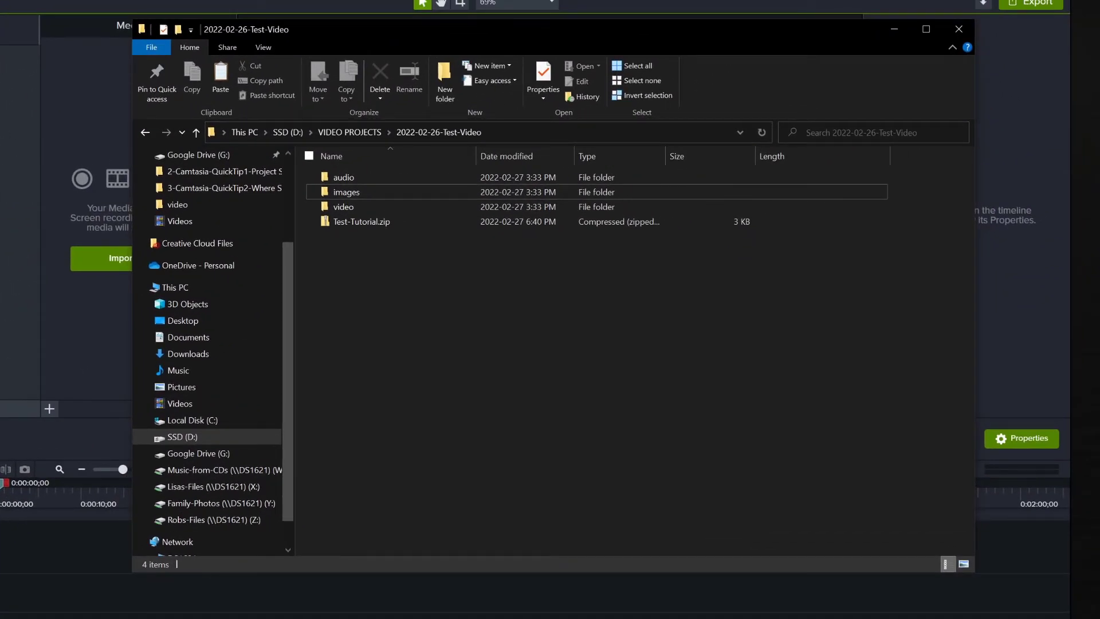
right_click(396, 293)
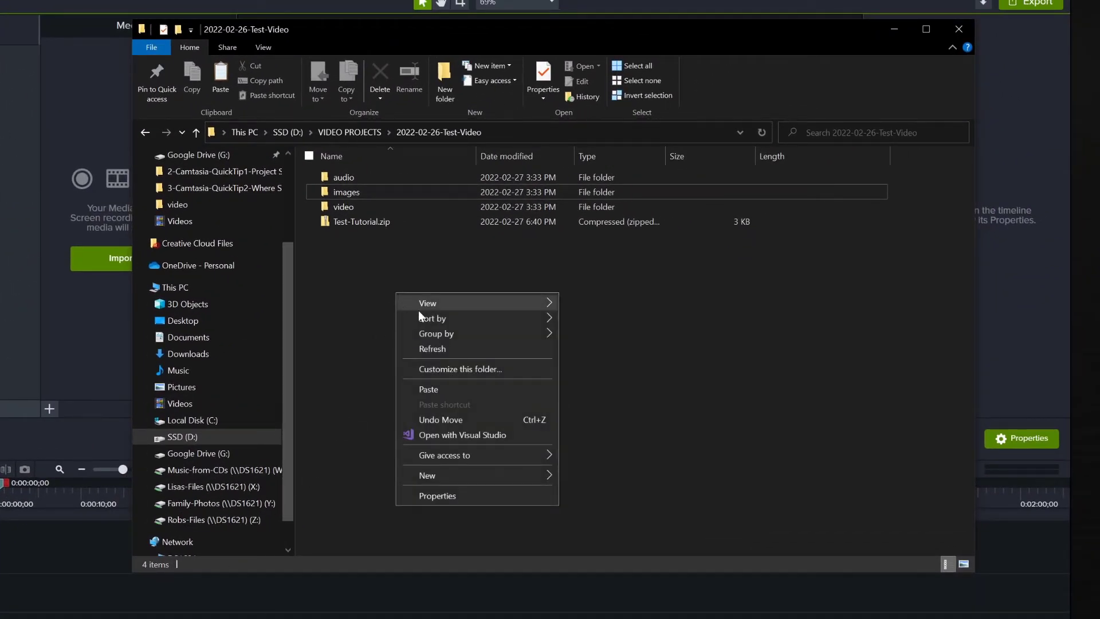
mouse_move(423, 475)
click(599, 477)
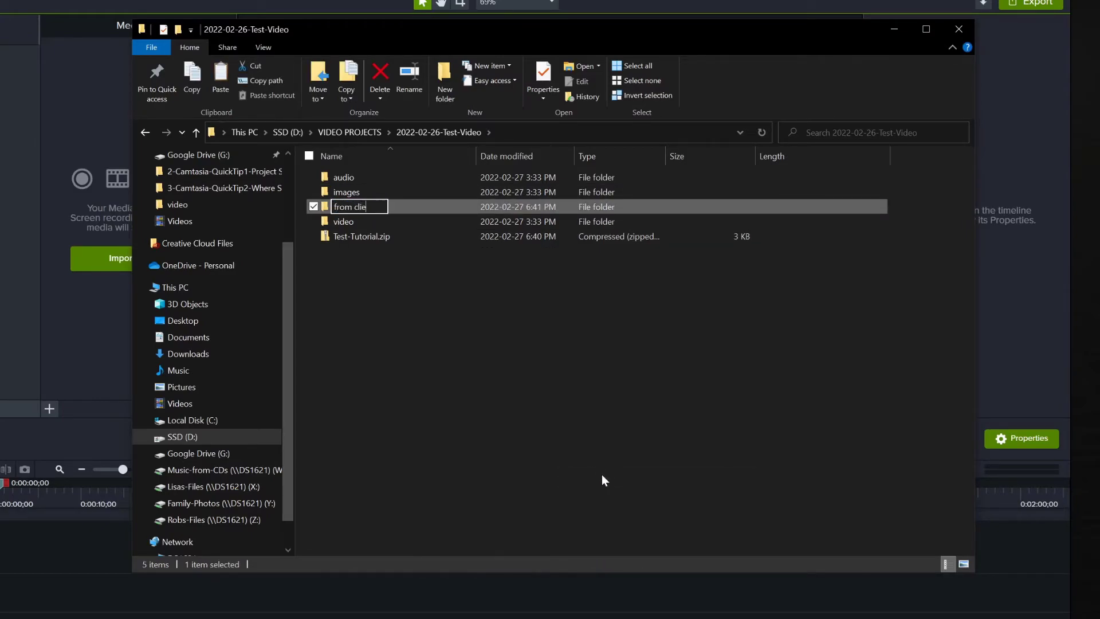
text(from client)
key(Return)
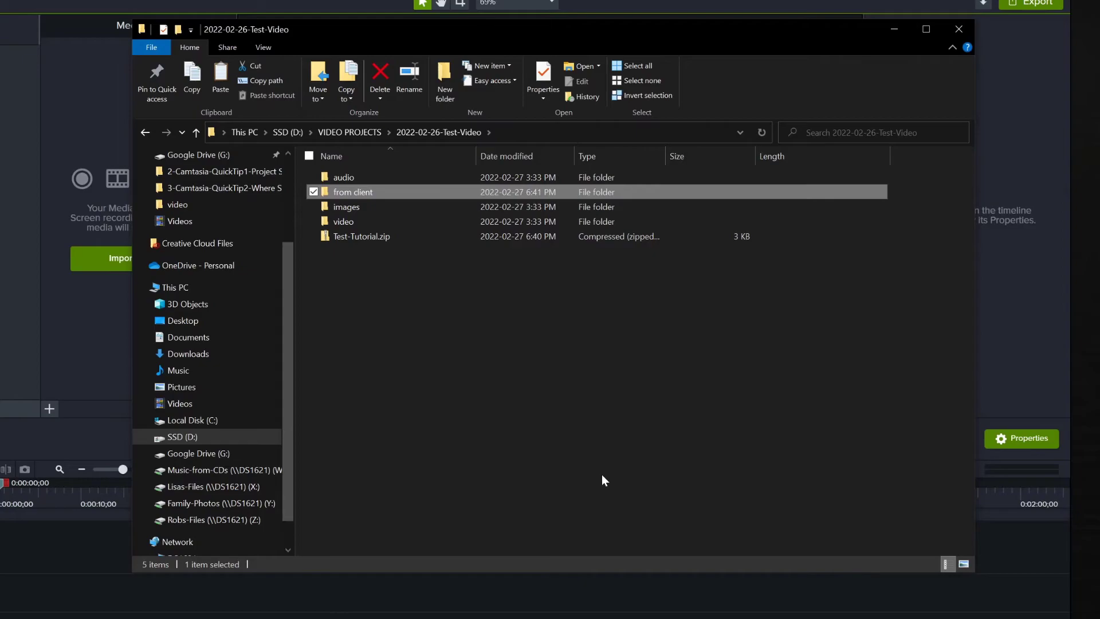
- Inside 'from client', create a blank text document named instructions.txt
double_click(383, 194)
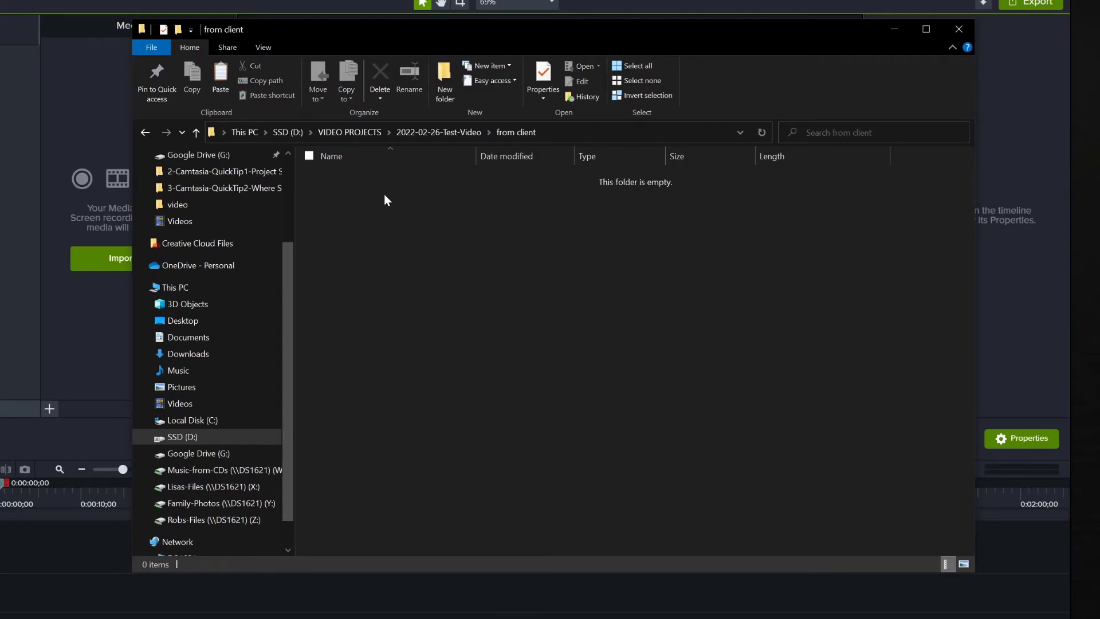
right_click(404, 223)
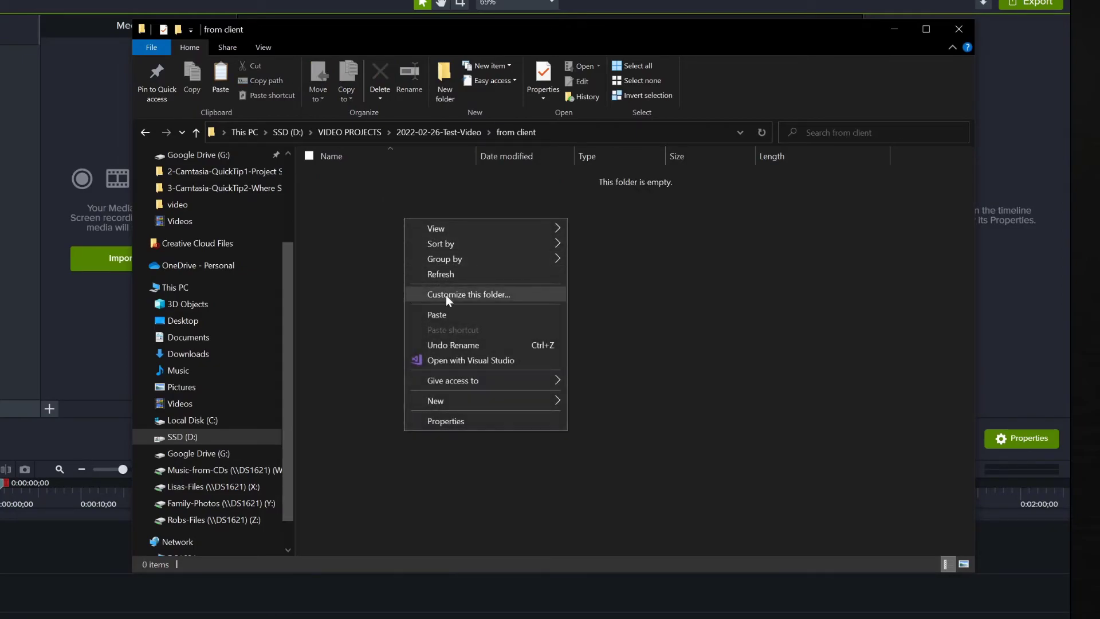
mouse_move(471, 404)
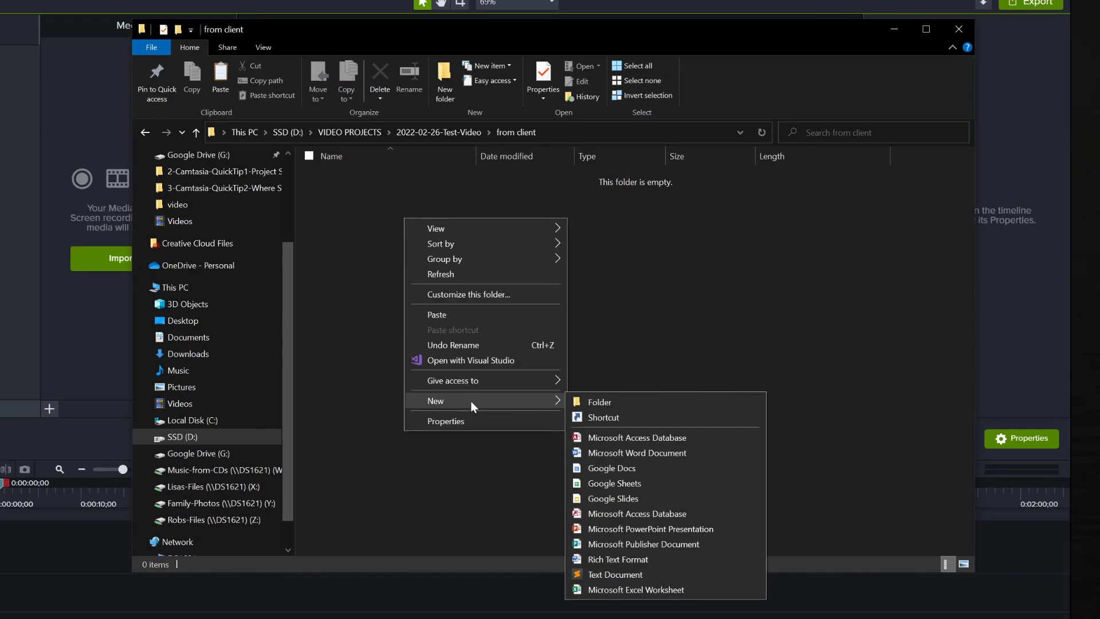
click(620, 575)
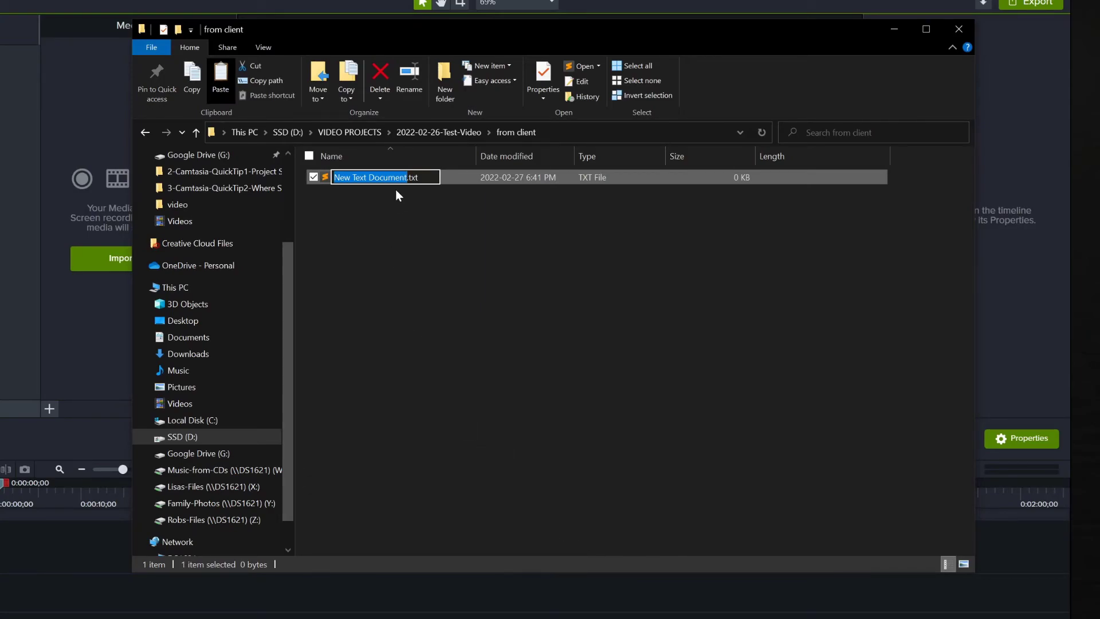
text(instructions)
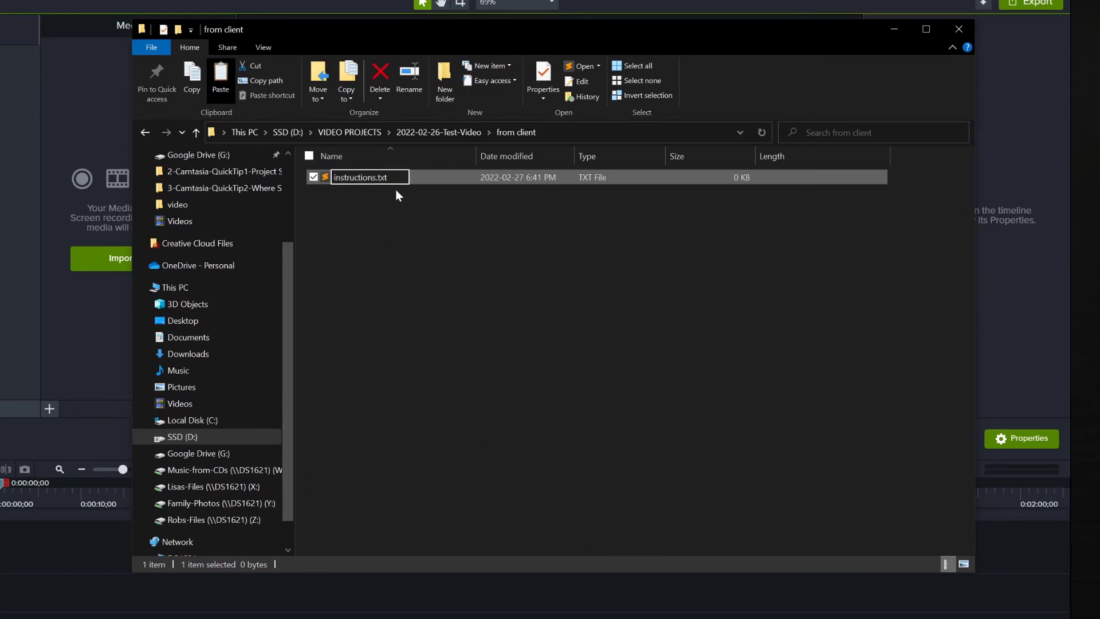
key(Return)
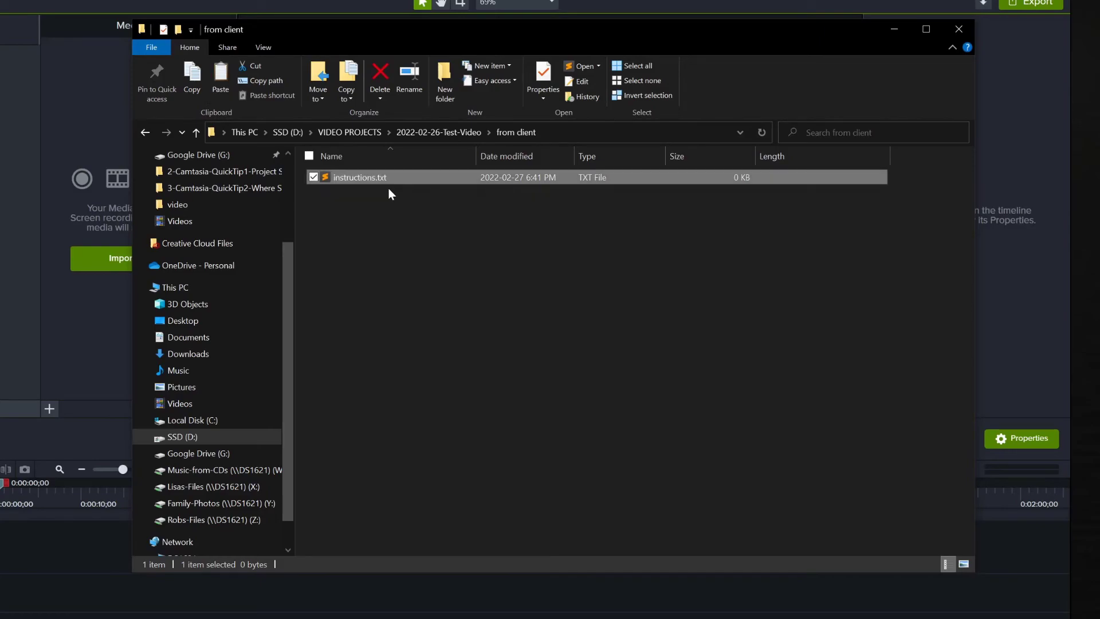